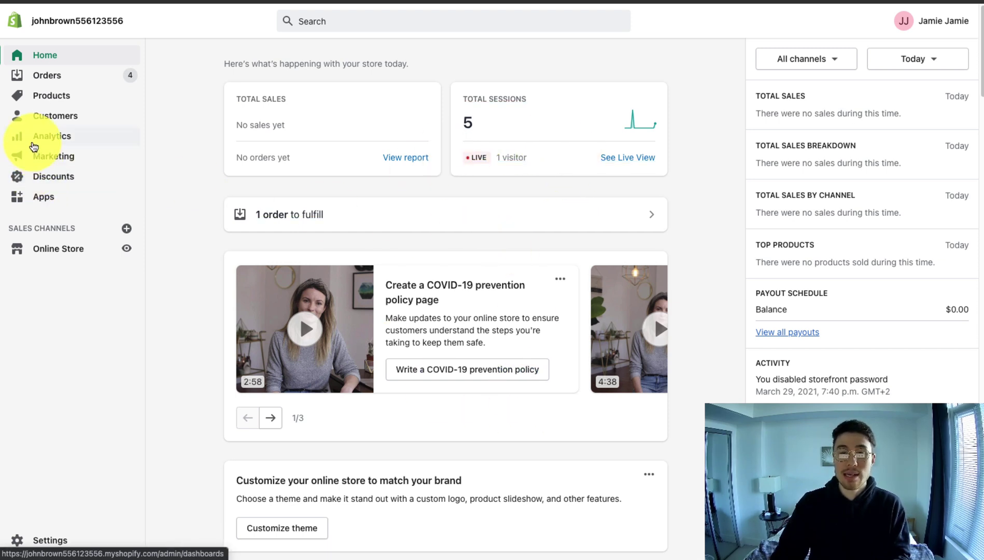
left_click(33, 145)
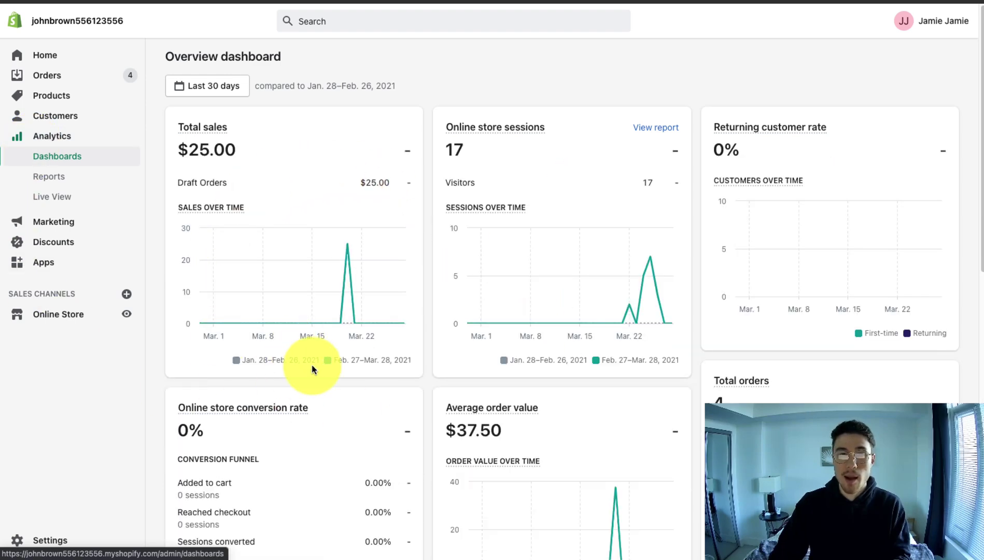
scroll(314, 371, "down", 5)
scroll(314, 369, "down", 4)
scroll(356, 387, "up", 10)
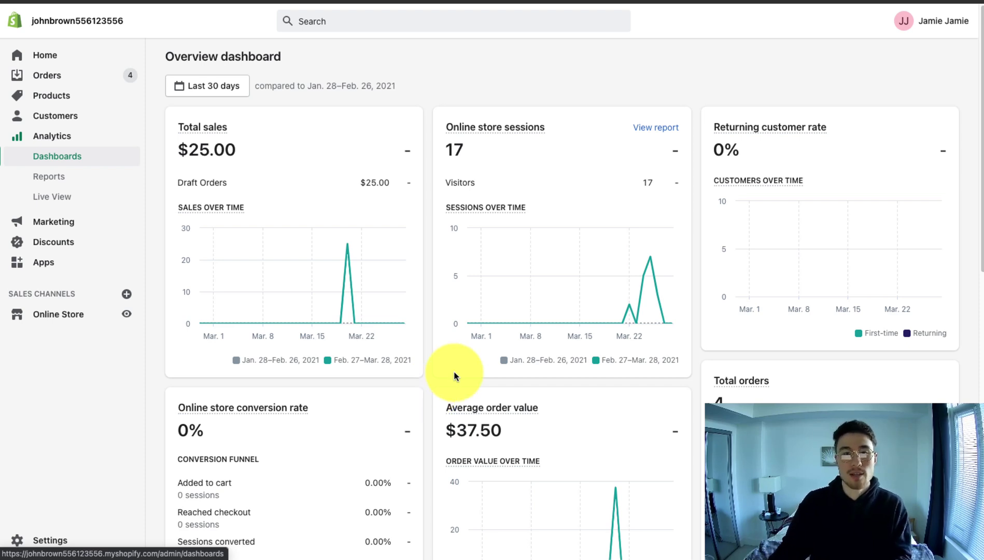
scroll(470, 340, "down", 1)
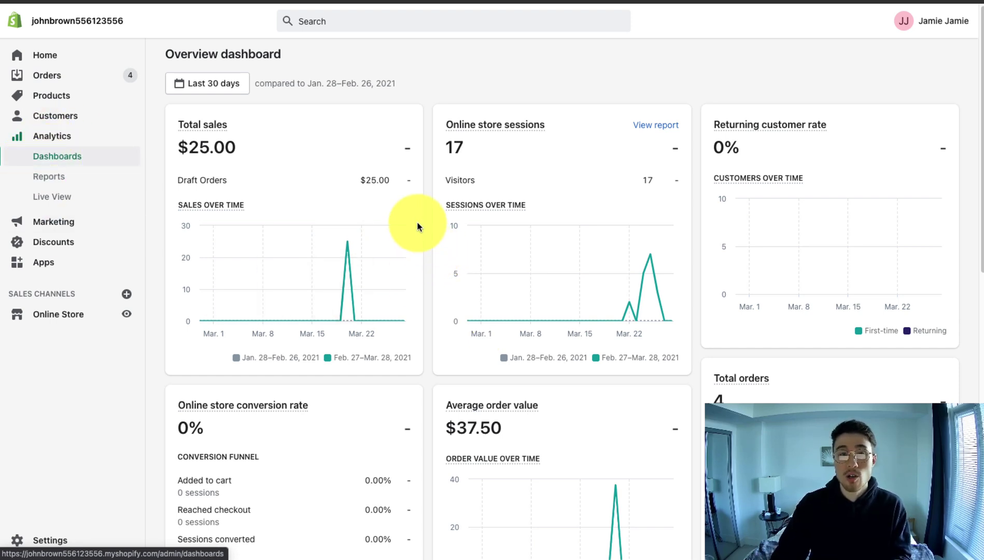
scroll(417, 226, "down", 1)
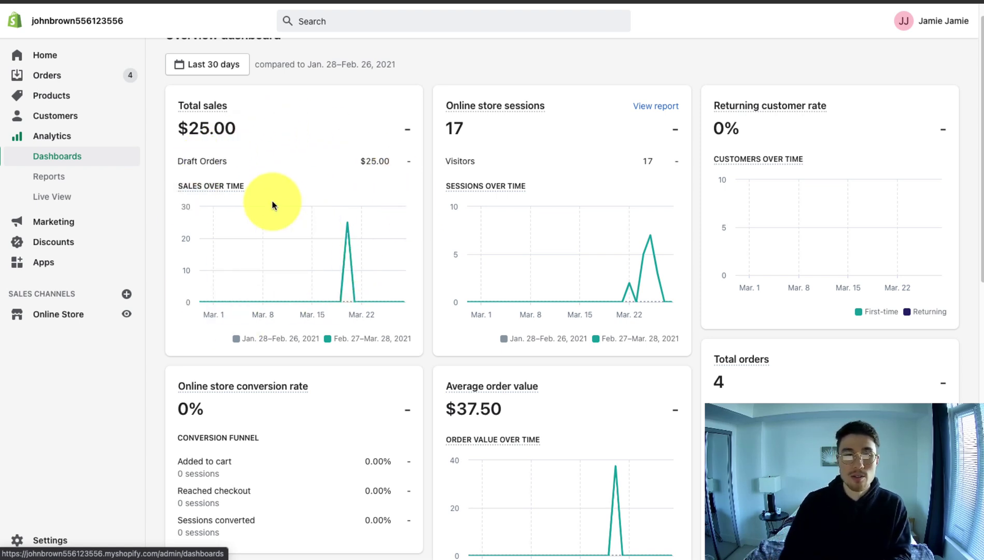
left_click_drag(187, 129, 242, 136)
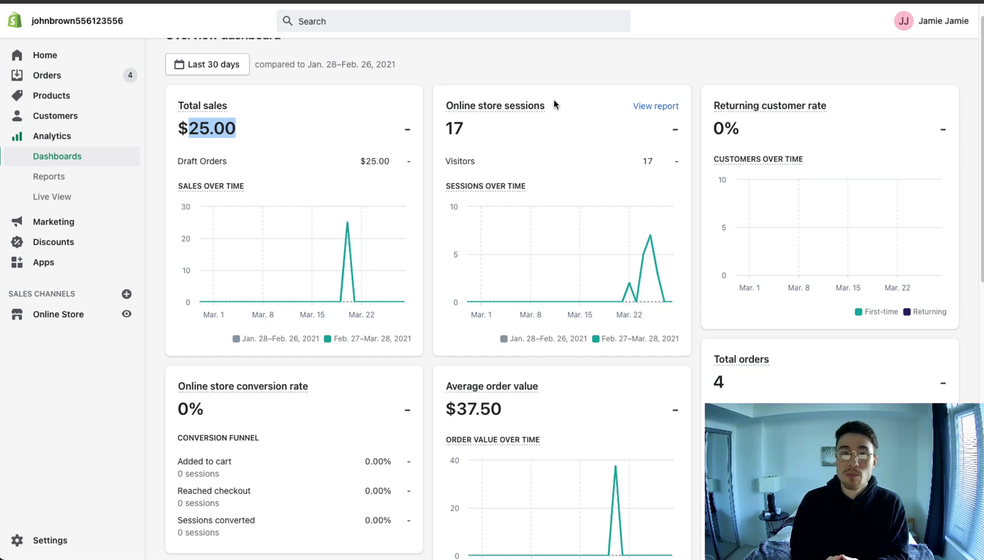
left_click(628, 241)
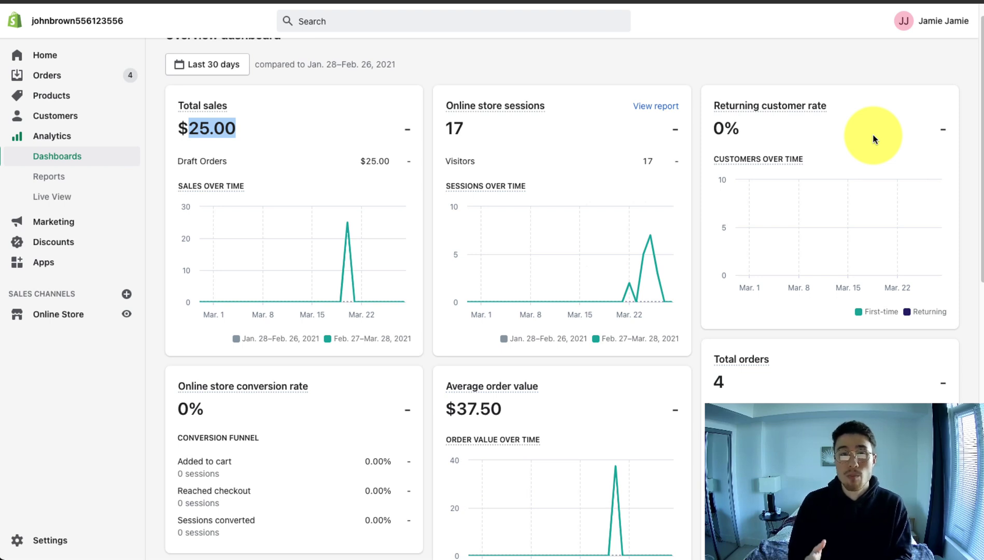
mouse_move(810, 224)
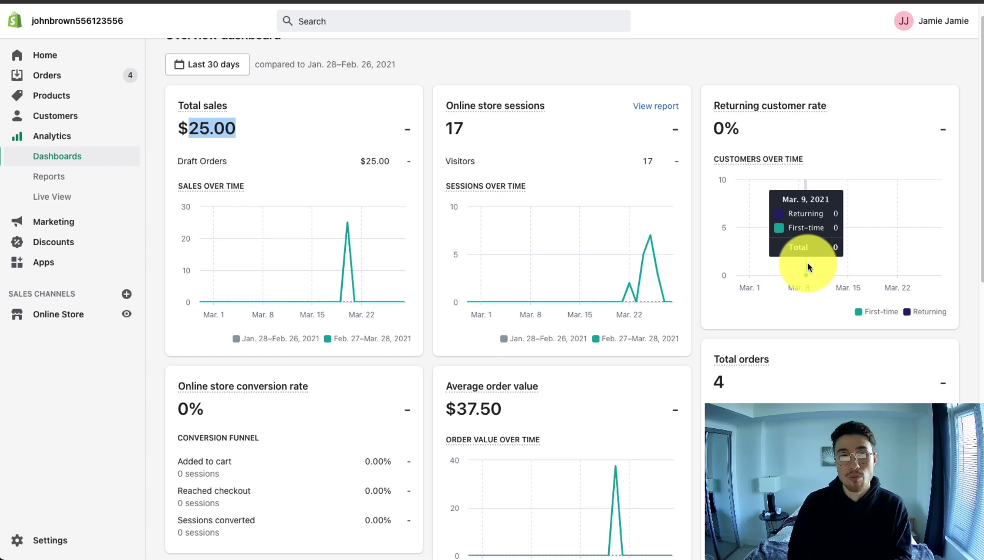
scroll(282, 303, "down", 2)
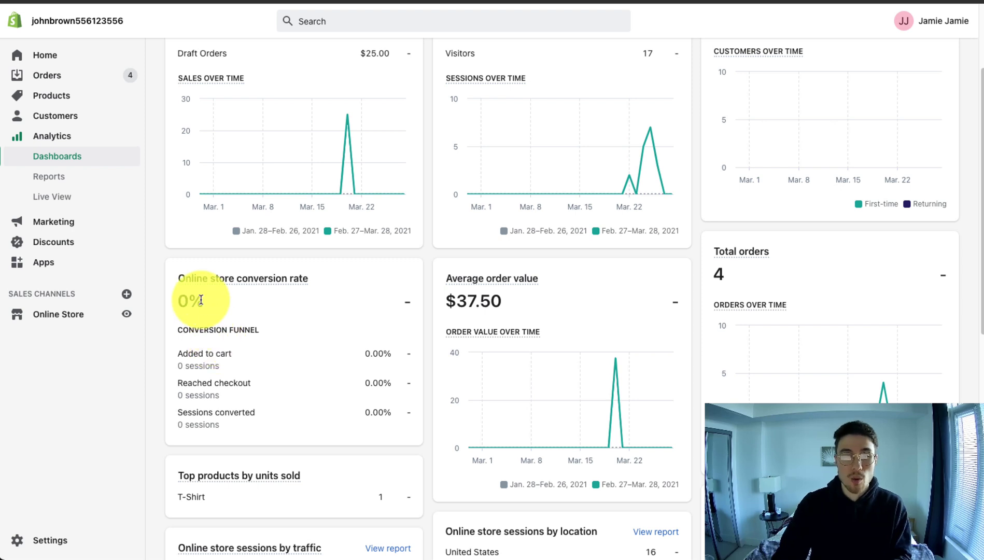
double_click(180, 298)
scroll(520, 201, "up", 2)
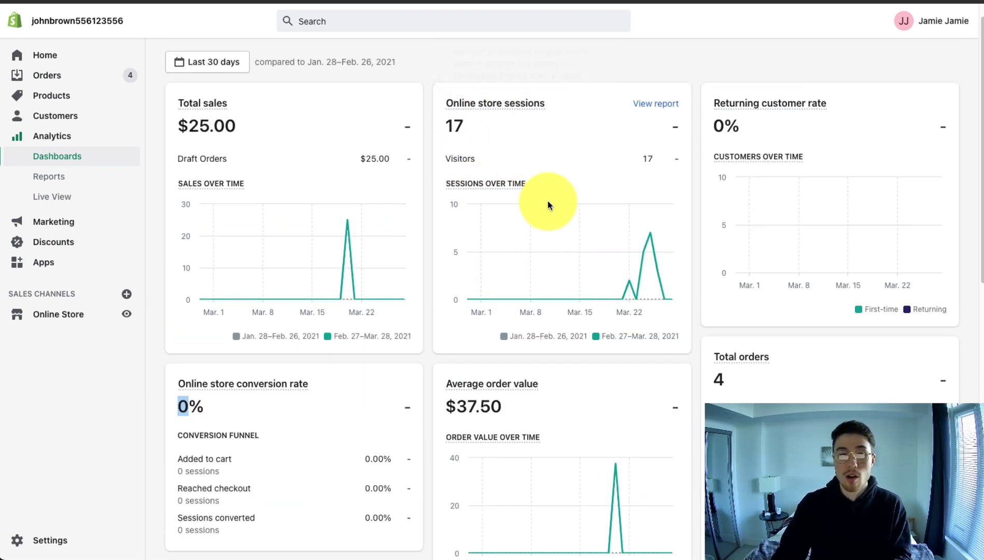
scroll(370, 366, "down", 2)
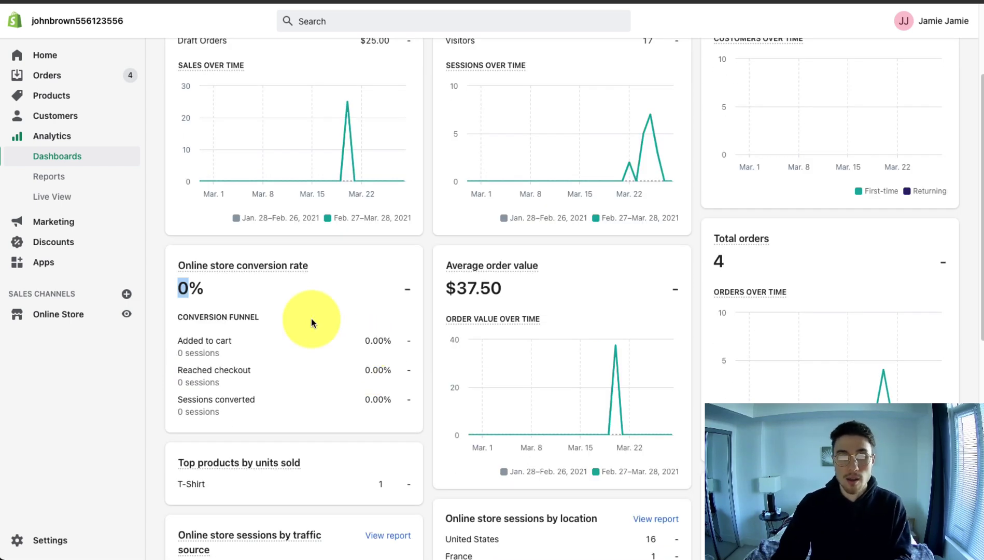
left_click(203, 291)
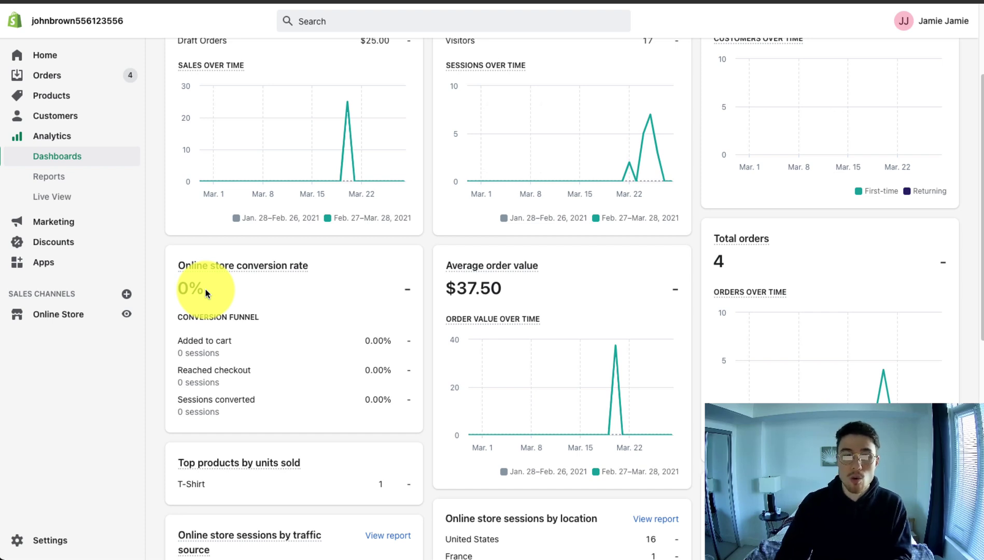
scroll(220, 341, "down", 1)
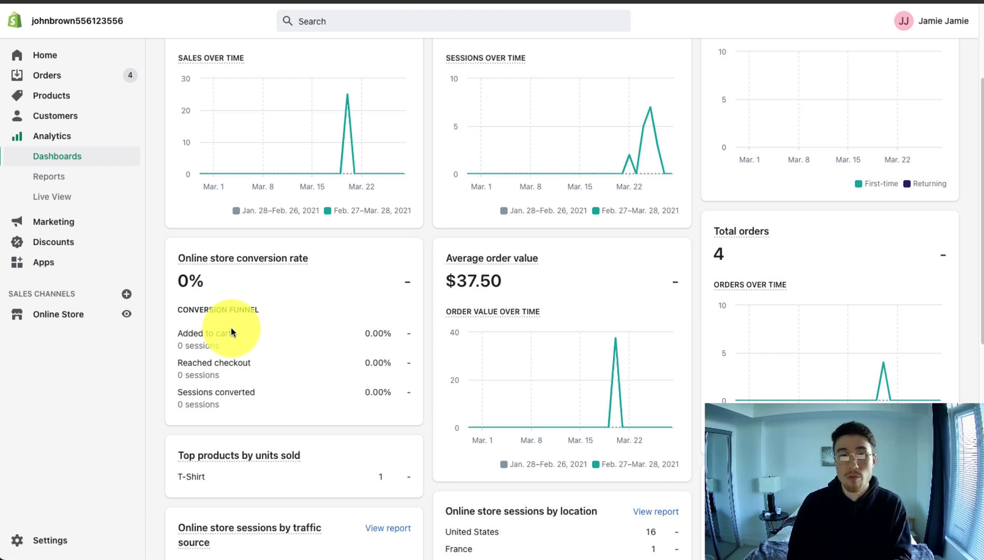
scroll(581, 298, "down", 1)
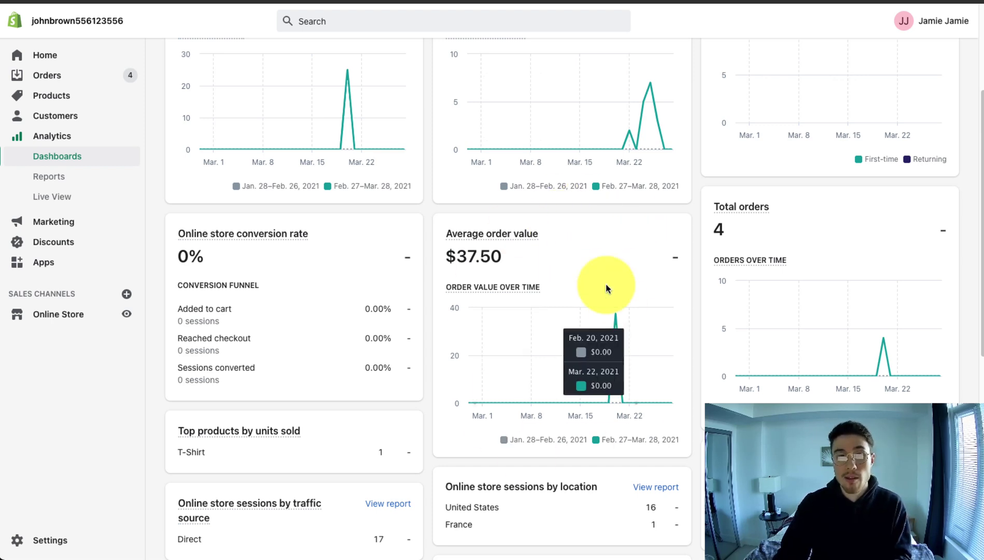
scroll(876, 307, "down", 1)
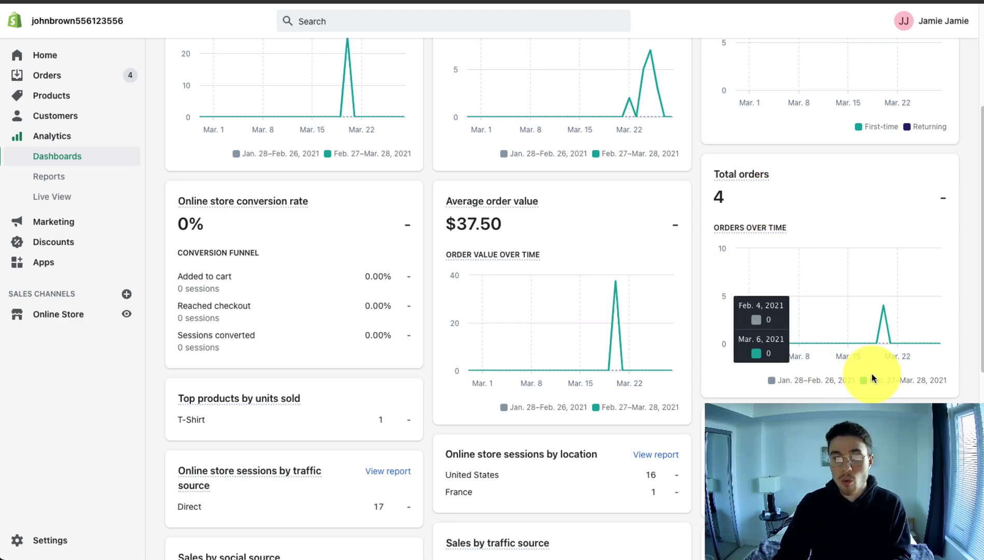
scroll(913, 198, "down", 1)
scroll(761, 327, "down", 7)
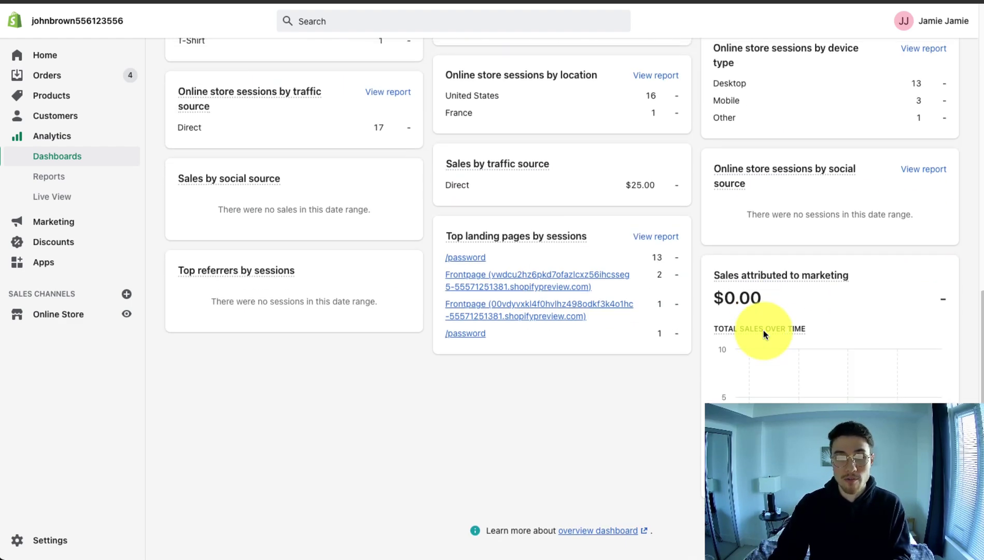
Step: Highlight the Direct traffic source, the T-Shirt top product and the United States and France session rows
scroll(764, 330, "up", 3)
scroll(763, 330, "up", 3)
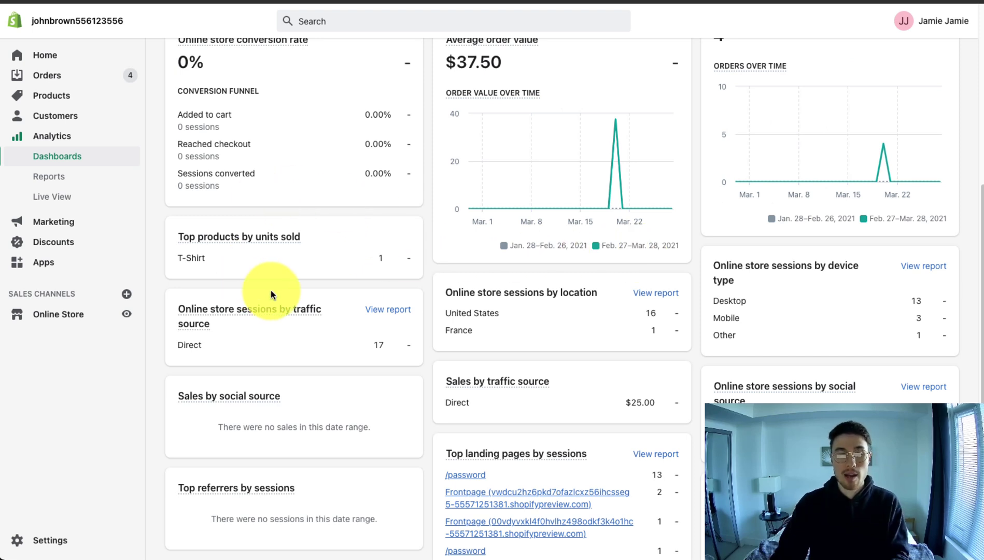
left_click_drag(271, 295, 341, 219)
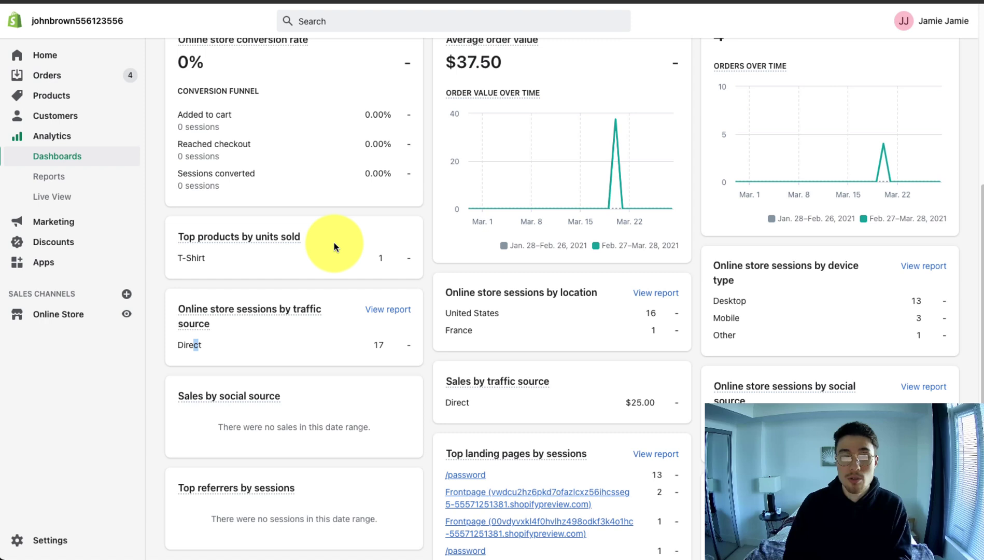
left_click_drag(177, 258, 203, 260)
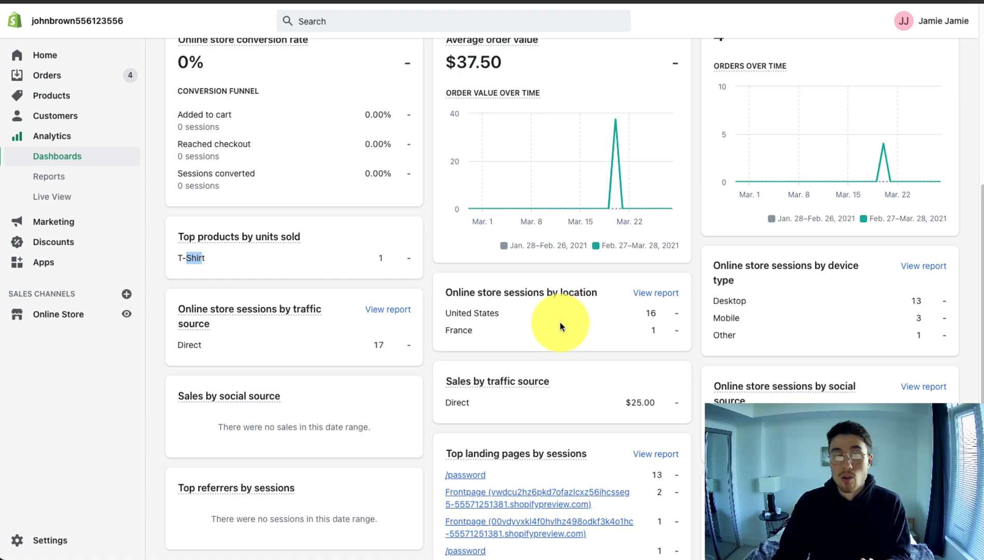
left_click_drag(487, 311, 536, 314)
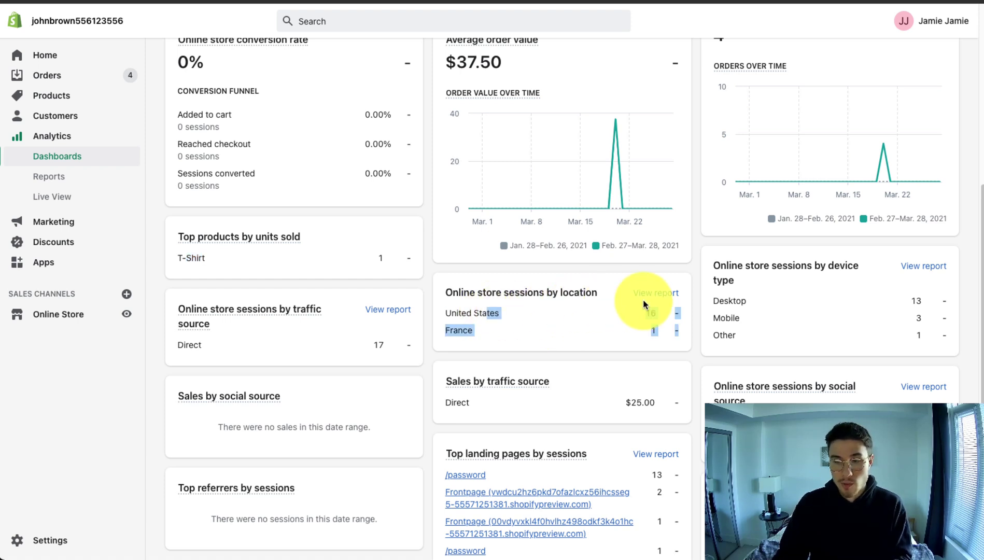
left_click(479, 325)
Step: Scroll down past the sessions by device type card to the Direct traffic source row
scroll(649, 330, "down", 1)
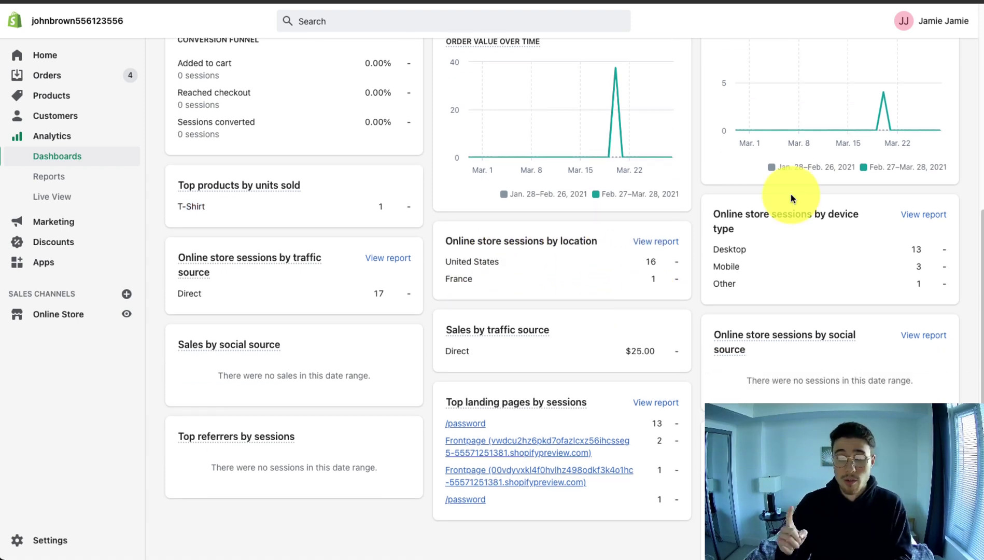
left_click_drag(788, 208, 788, 230)
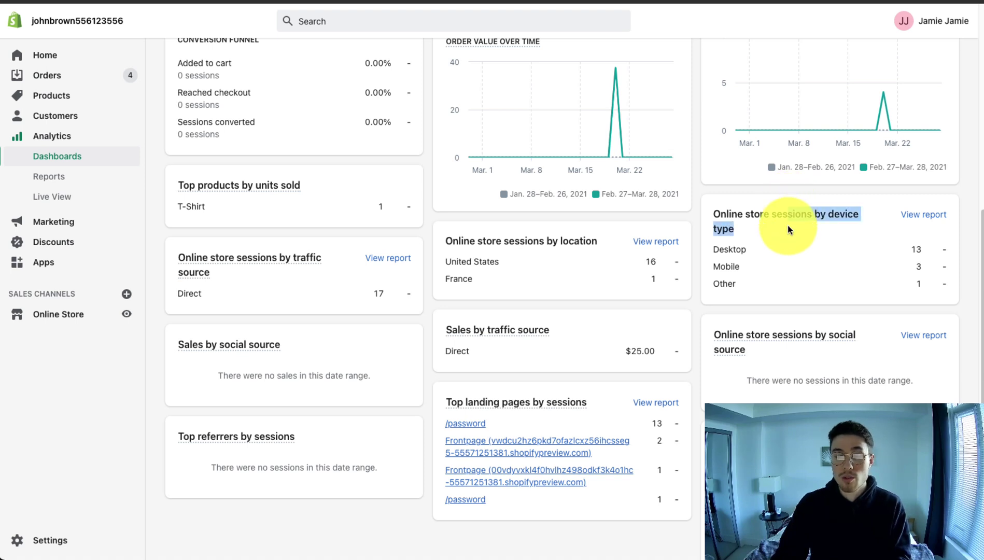
left_click(736, 247)
left_click_drag(725, 271, 730, 282)
scroll(707, 304, "down", 1)
left_click_drag(450, 310, 549, 304)
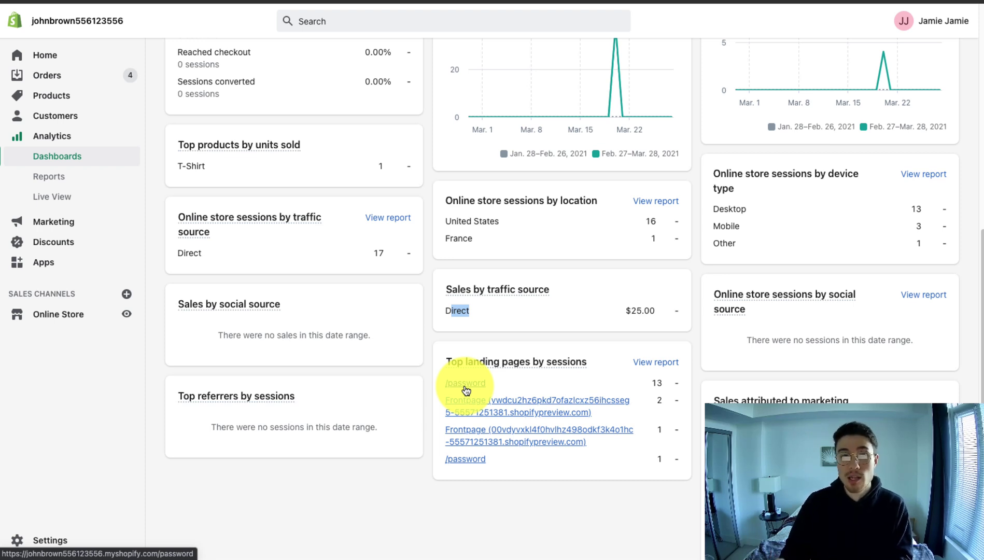
left_click(644, 371)
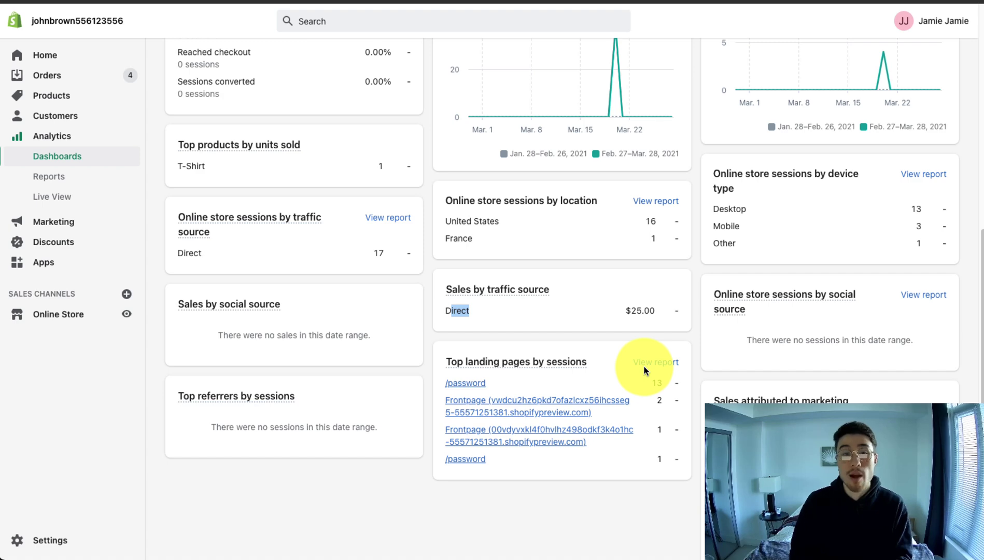
mouse_move(770, 328)
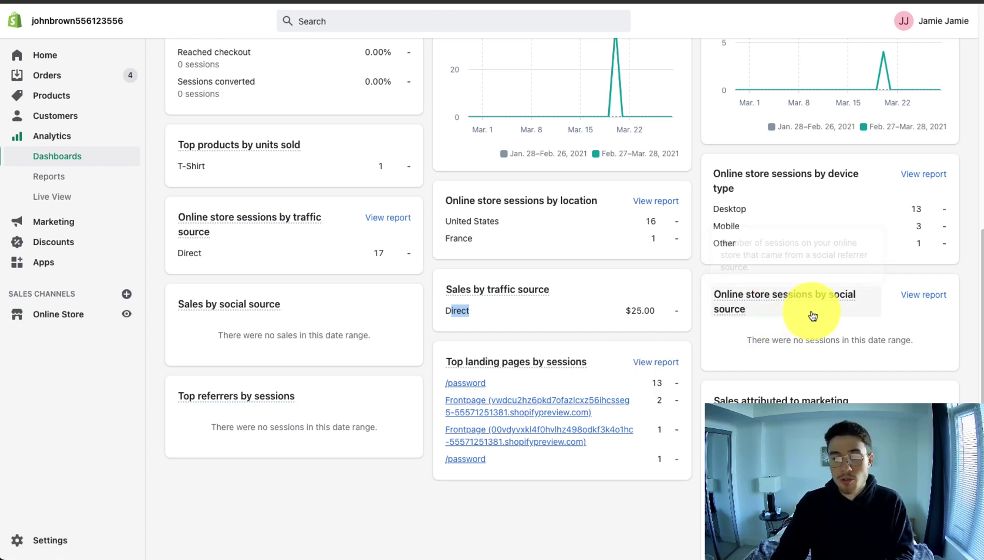
scroll(928, 395, "down", 2)
scroll(928, 395, "down", 3)
mouse_move(746, 306)
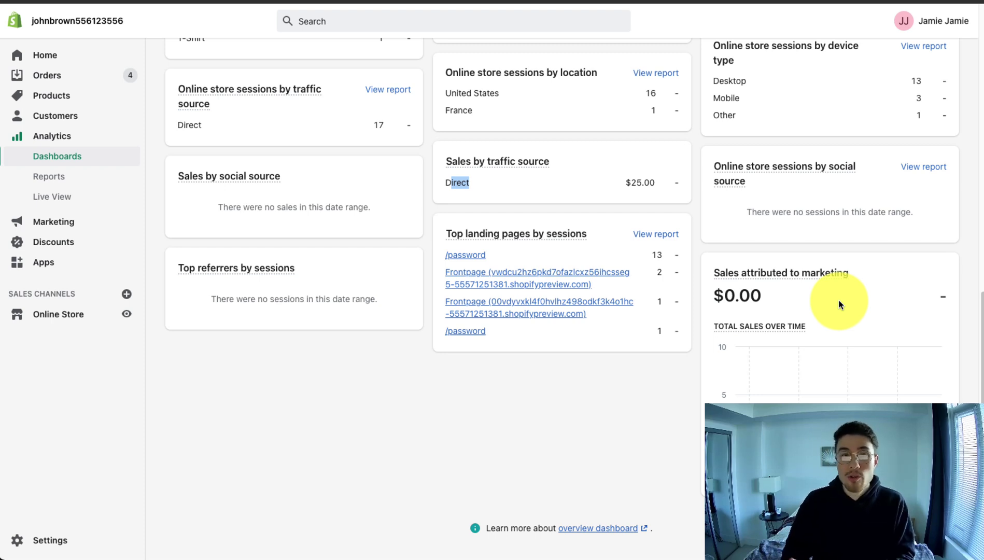
scroll(453, 219, "up", 15)
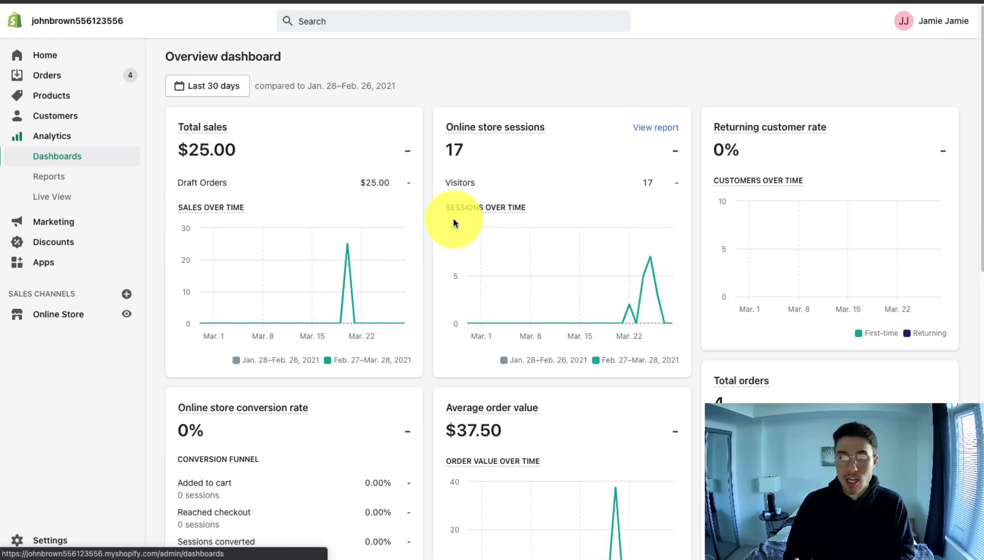
scroll(453, 220, "down", 3)
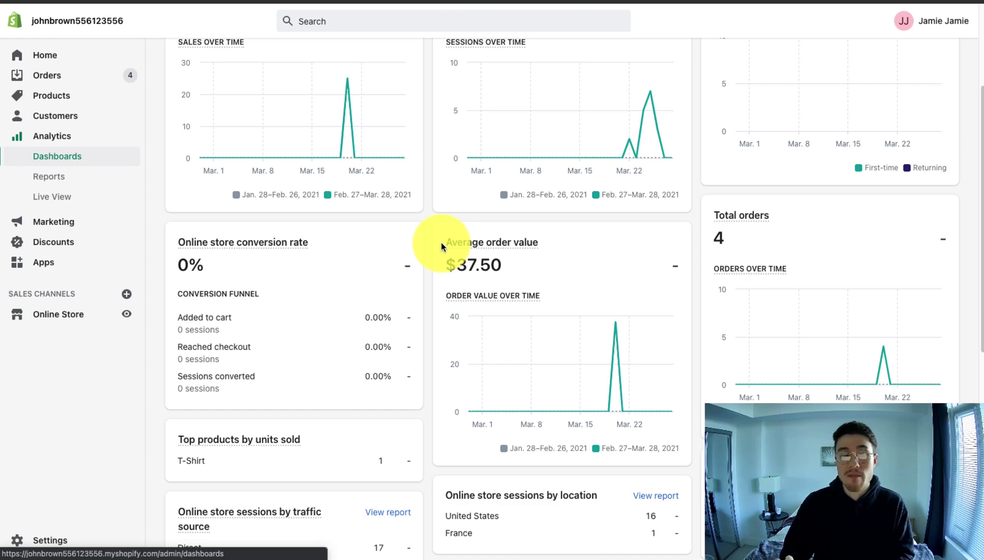
scroll(441, 246, "down", 7)
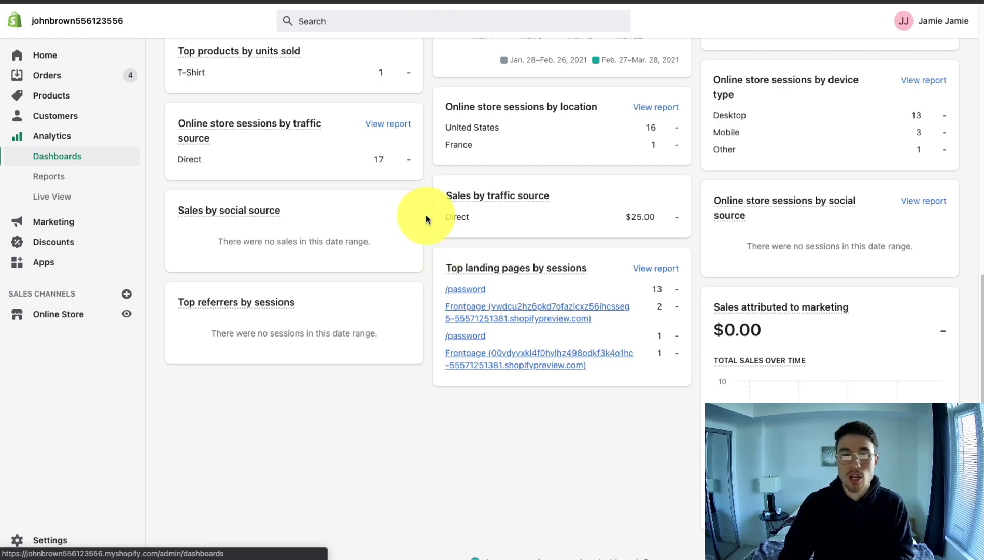
scroll(474, 295, "up", 6)
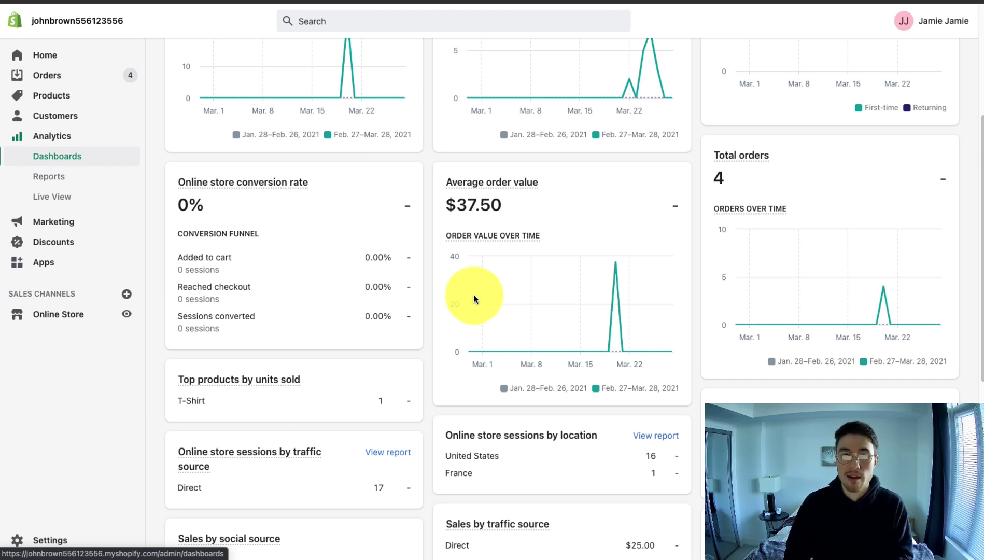
Step: Open Analytics Reports and show all reports in the Behavior category
left_click(107, 178)
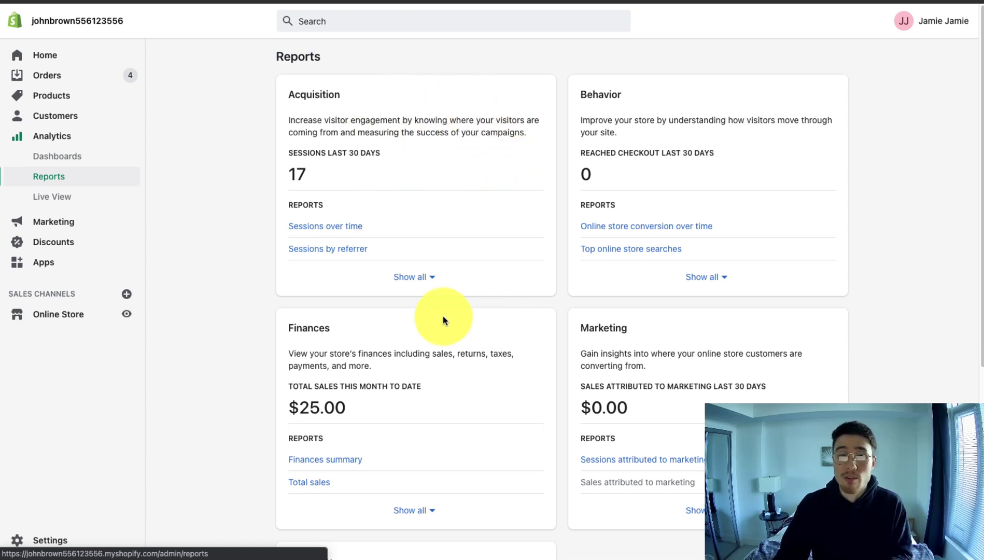
scroll(336, 203, "down", 3)
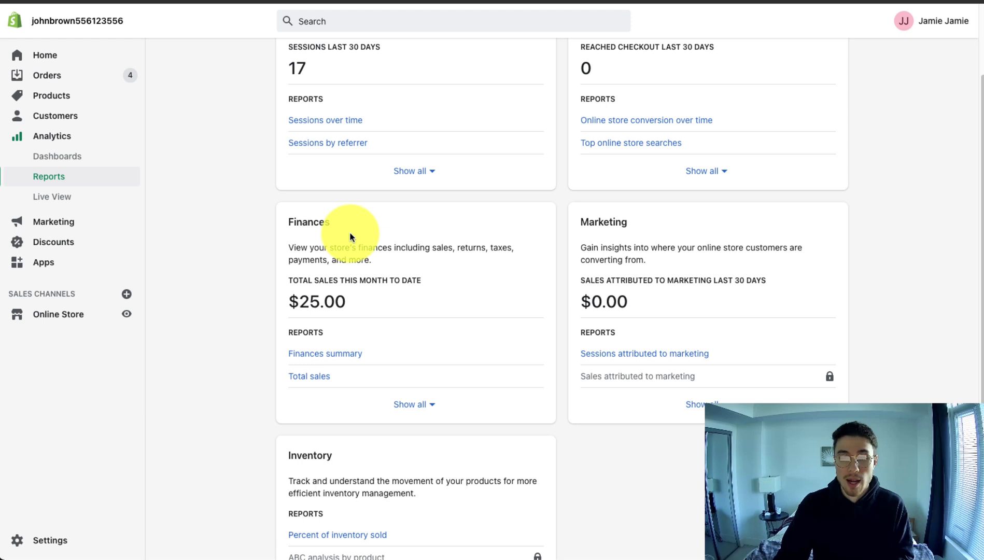
scroll(455, 320, "down", 2)
scroll(456, 320, "up", 5)
left_click_drag(289, 94, 336, 96)
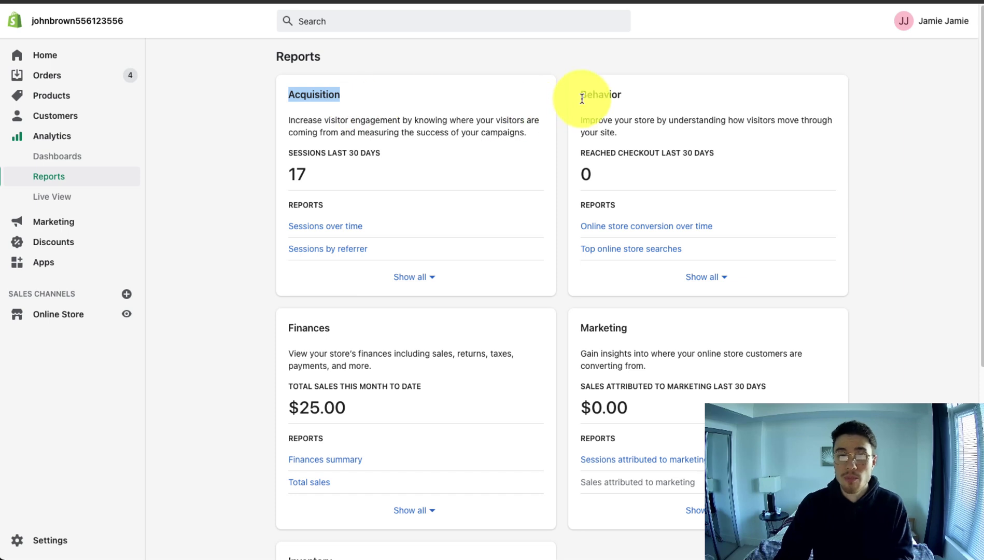
left_click_drag(582, 97, 615, 99)
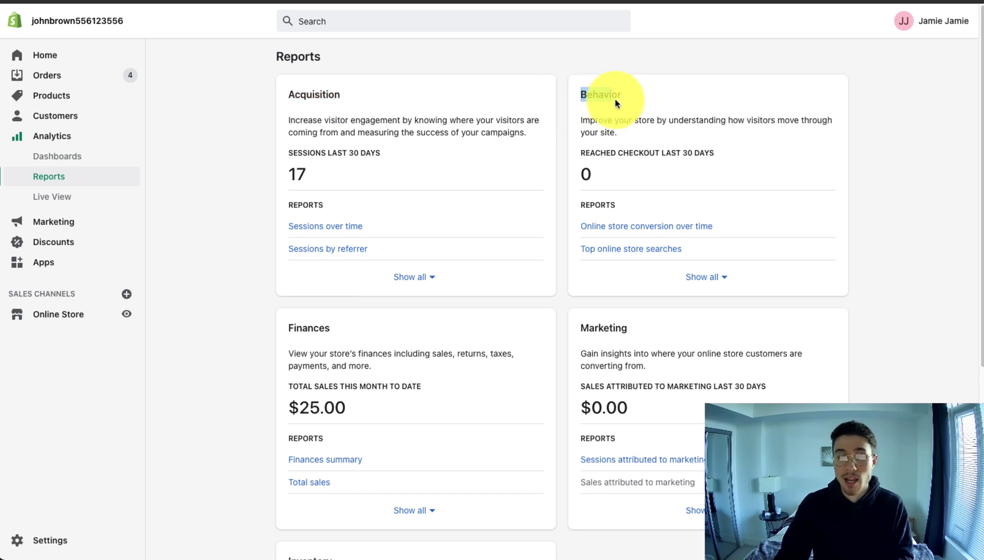
left_click(731, 286)
Step: Show all reports in the Finances, Marketing and Inventory categories
scroll(787, 275, "down", 1)
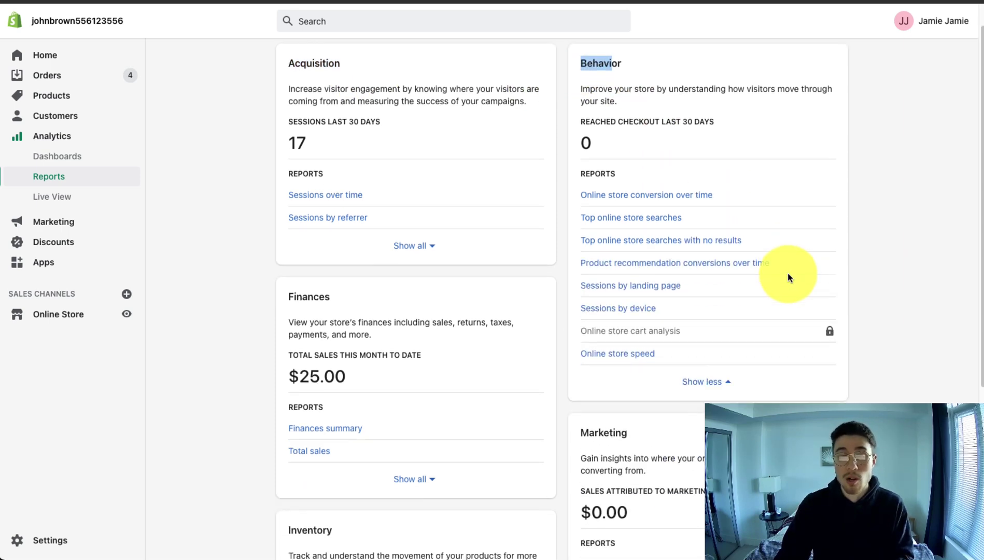
scroll(377, 314, "down", 3)
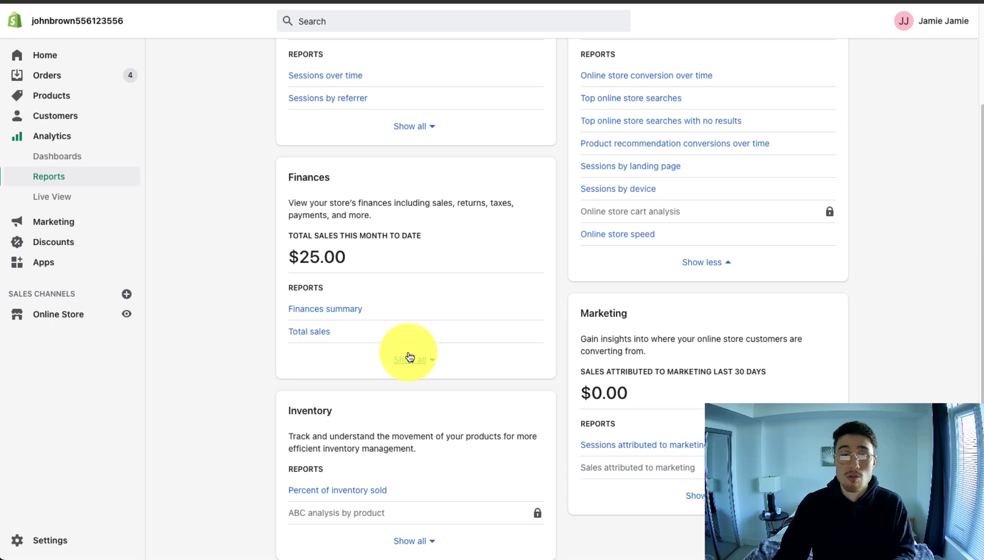
scroll(410, 357, "down", 1)
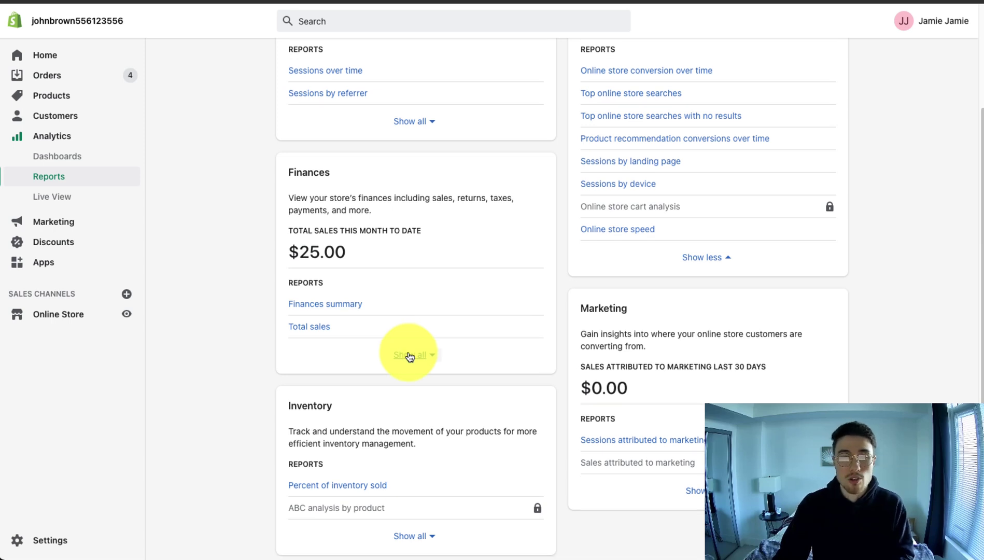
left_click(409, 356)
scroll(408, 356, "down", 3)
left_click(688, 389)
scroll(683, 381, "down", 1)
left_click(407, 498)
Step: Scroll through the expanded report lists, then switch to Live View
scroll(290, 477, "down", 2)
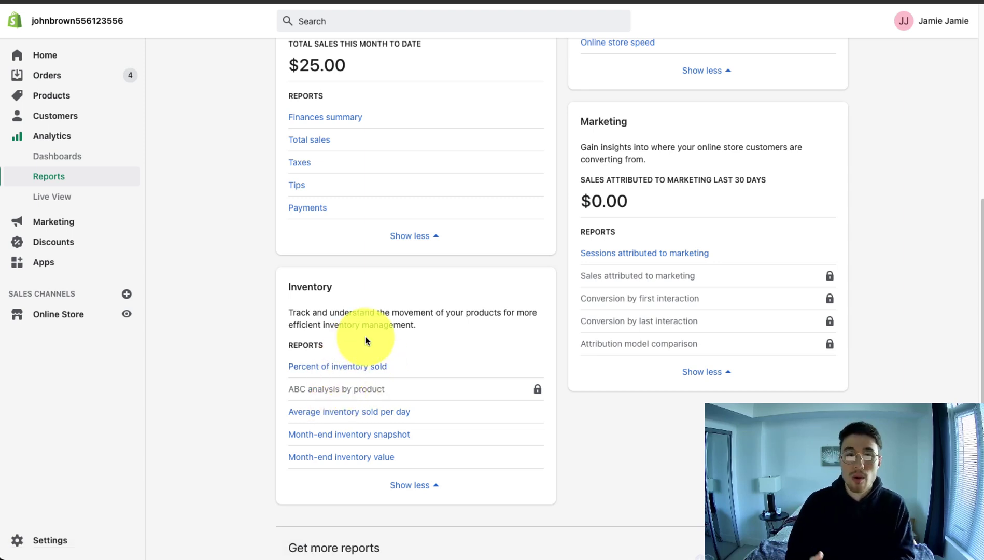
scroll(366, 340, "down", 2)
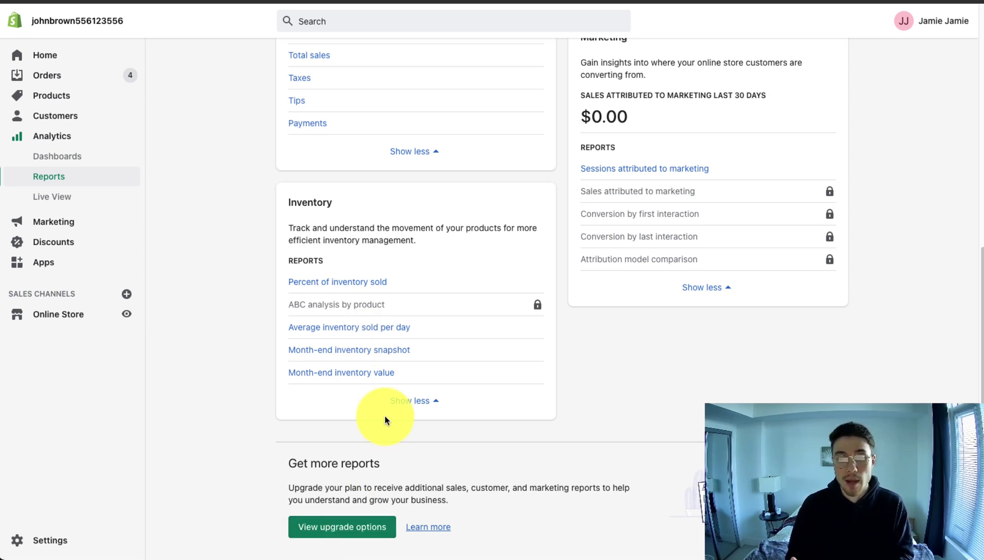
left_click(82, 194)
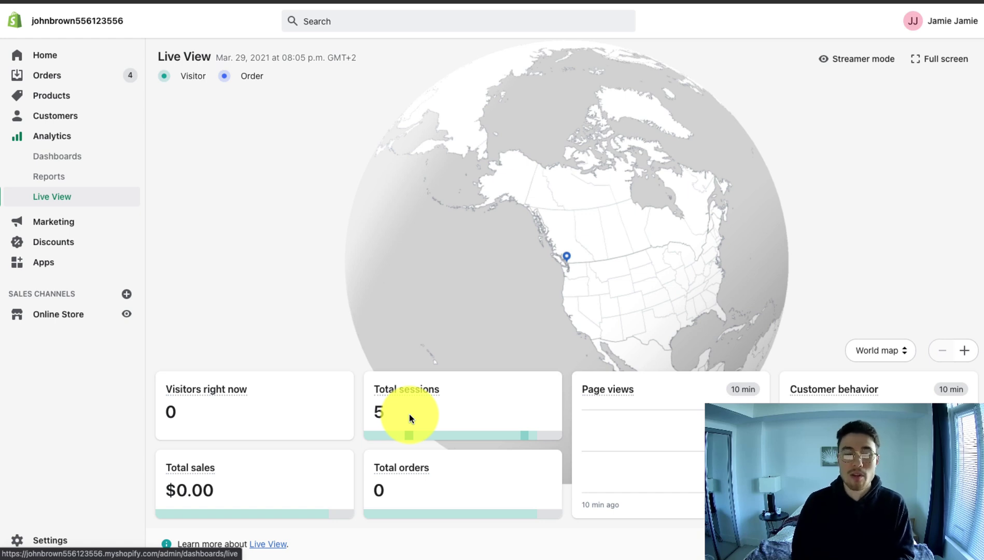
Step: Rotate the Live View globe through Africa, East Asia and the Pacific, ending on North America
left_click_drag(410, 311, 373, 209)
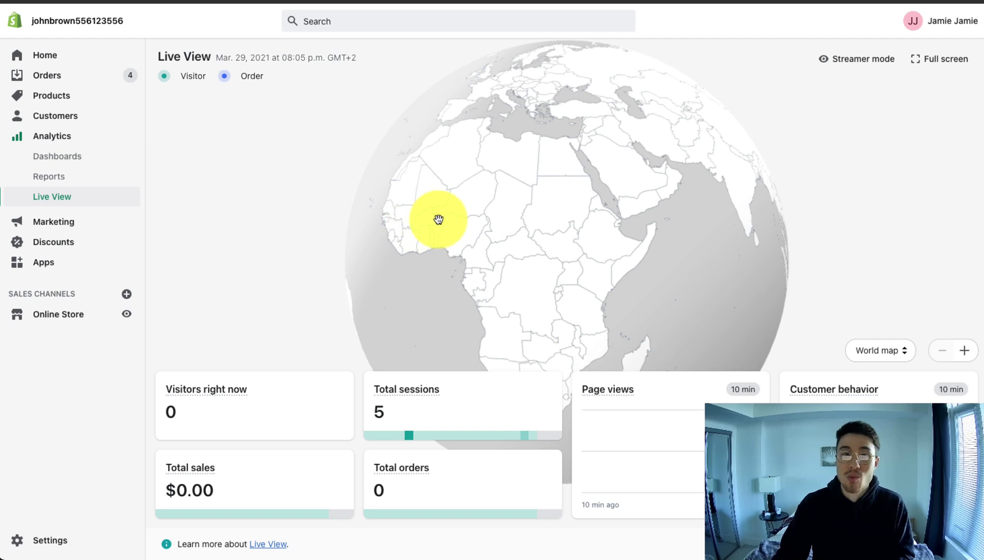
left_click_drag(439, 222, 345, 264)
left_click_drag(574, 233, 409, 206)
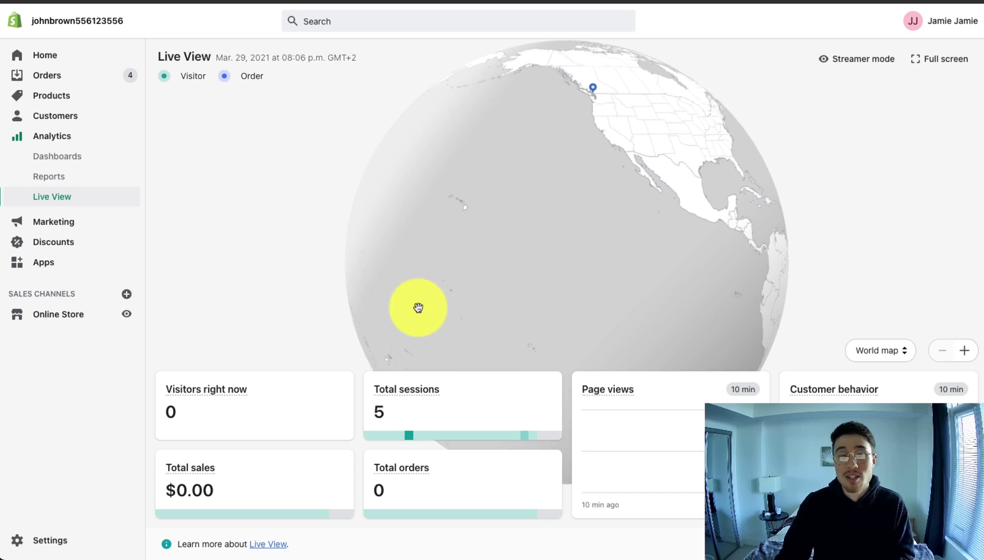
left_click_drag(420, 305, 391, 325)
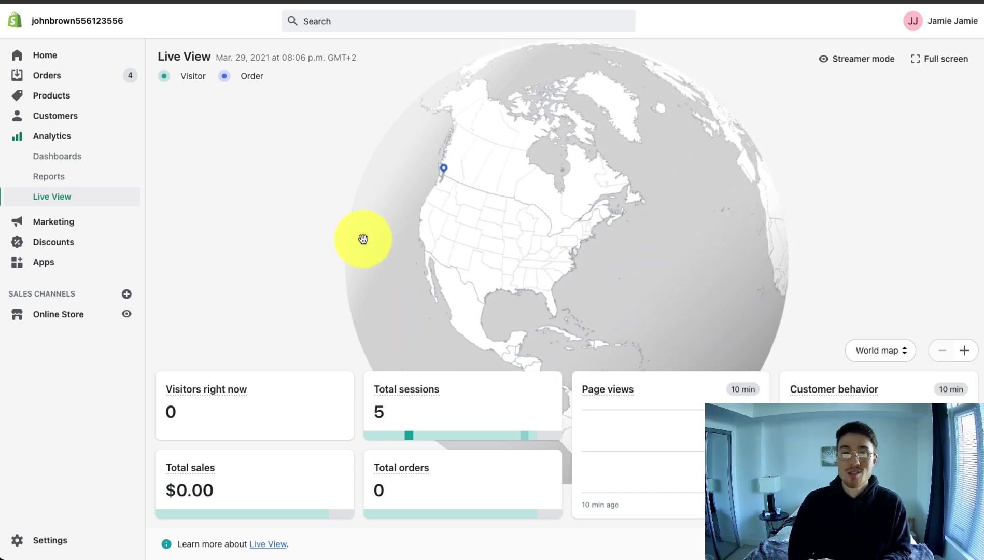